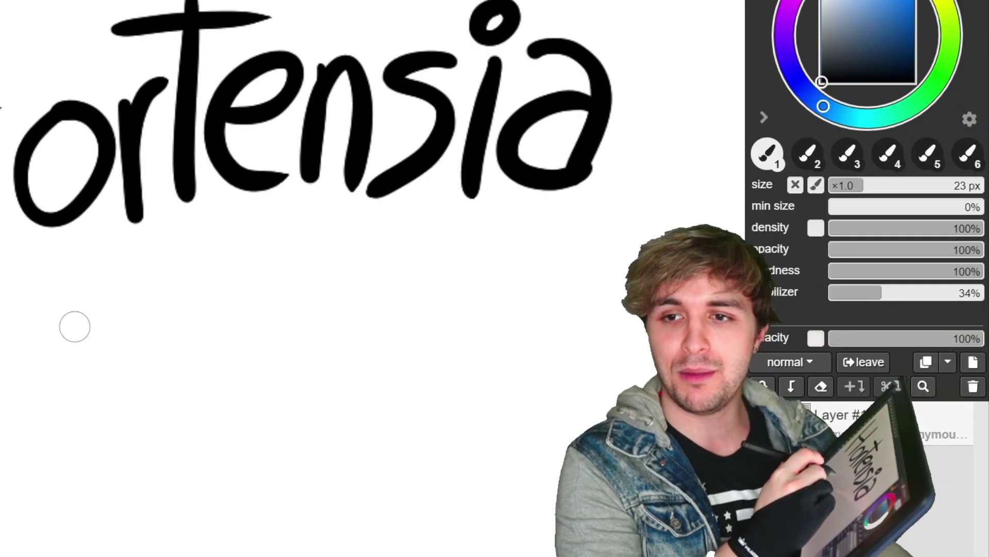
# Scribble wavy black strokes across and below the handwritten word, and clear the canvas.
pyautogui.moveTo(75, 326); pyautogui.dragTo(451, 257)
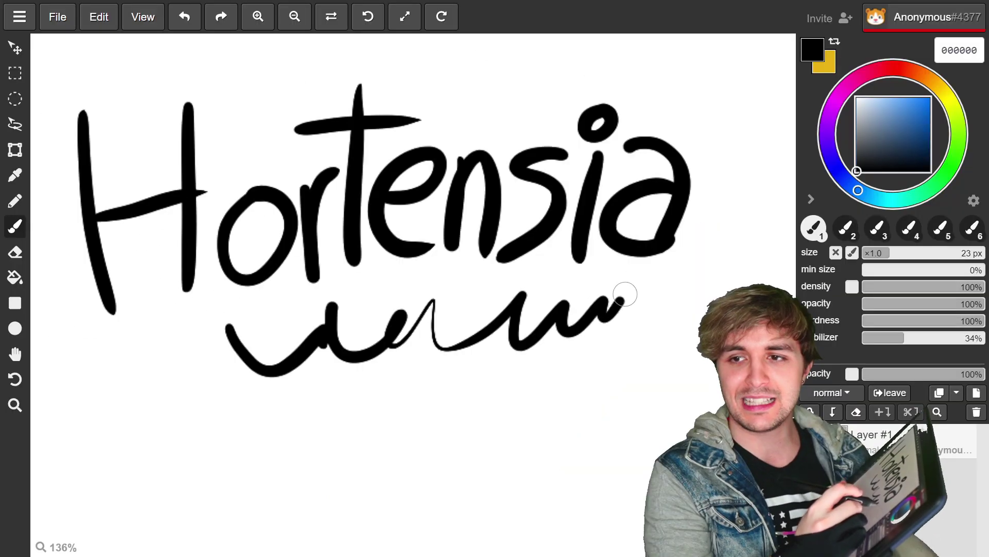
pyautogui.moveTo(625, 294)
pyautogui.mouseDown()
pyautogui.moveTo(459, 303)
pyautogui.moveTo(550, 260)
pyautogui.mouseUp()
pyautogui.moveTo(595, 150)
pyautogui.mouseDown()
pyautogui.moveTo(509, 89)
pyautogui.moveTo(383, 103)
pyautogui.moveTo(255, 154)
pyautogui.moveTo(230, 301)
pyautogui.moveTo(500, 142)
pyautogui.mouseUp()
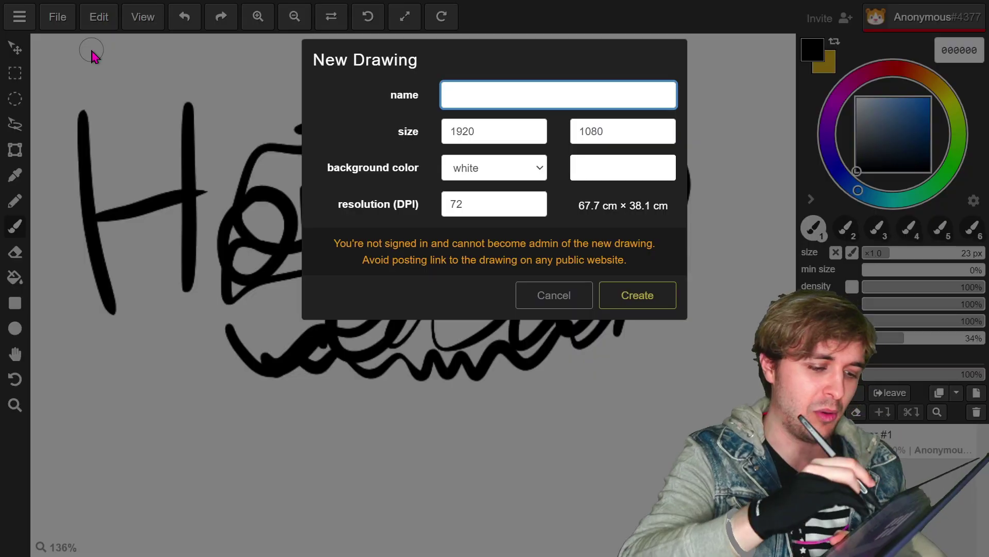
pyautogui.press('Return')
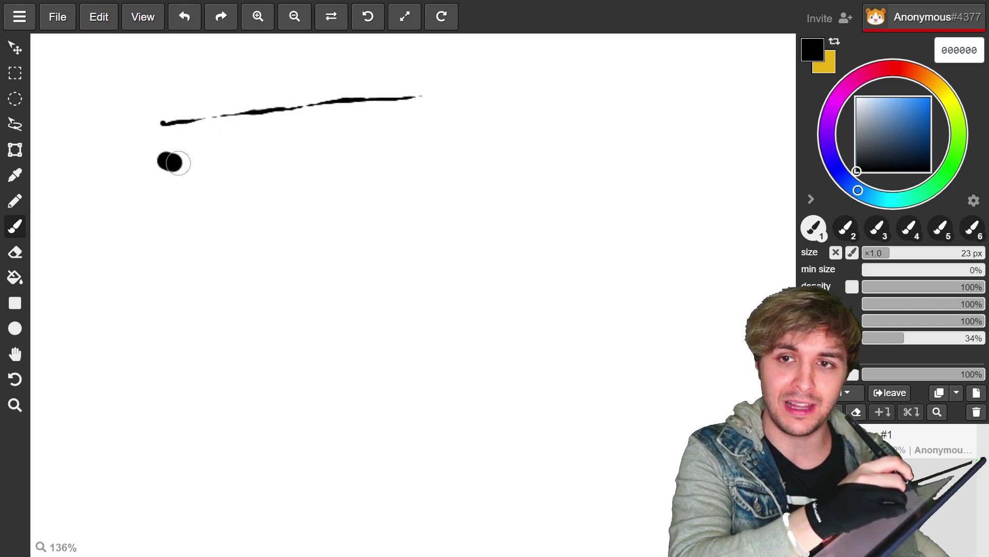
# Draw a black stroke tapering from thick to thin, and below it a cross with two short upper marks and two lower diagonals.
pyautogui.moveTo(174, 163); pyautogui.dragTo(370, 136)
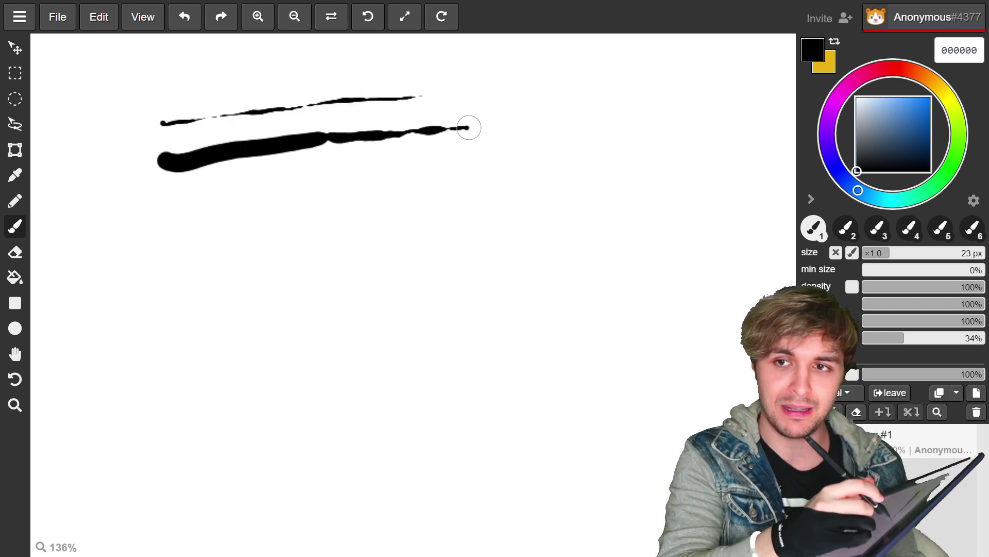
pyautogui.click(640, 116)
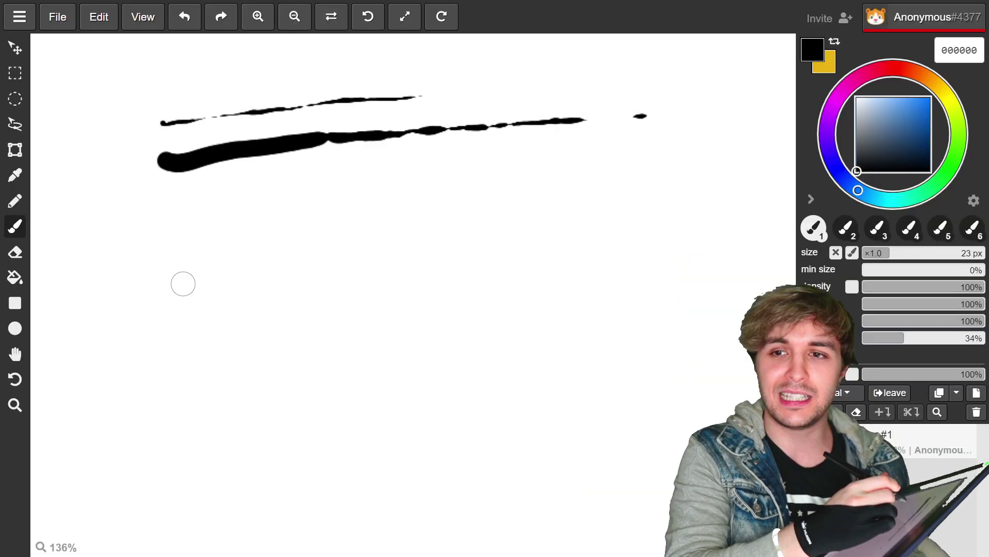
pyautogui.moveTo(186, 295); pyautogui.dragTo(312, 281)
pyautogui.moveTo(251, 231); pyautogui.dragTo(255, 395)
pyautogui.moveTo(202, 232); pyautogui.dragTo(221, 258)
pyautogui.moveTo(291, 227); pyautogui.dragTo(283, 265)
pyautogui.moveTo(244, 303)
pyautogui.mouseDown()
pyautogui.moveTo(250, 352)
pyautogui.moveTo(173, 359)
pyautogui.mouseUp()
pyautogui.moveTo(282, 300); pyautogui.dragTo(304, 408)
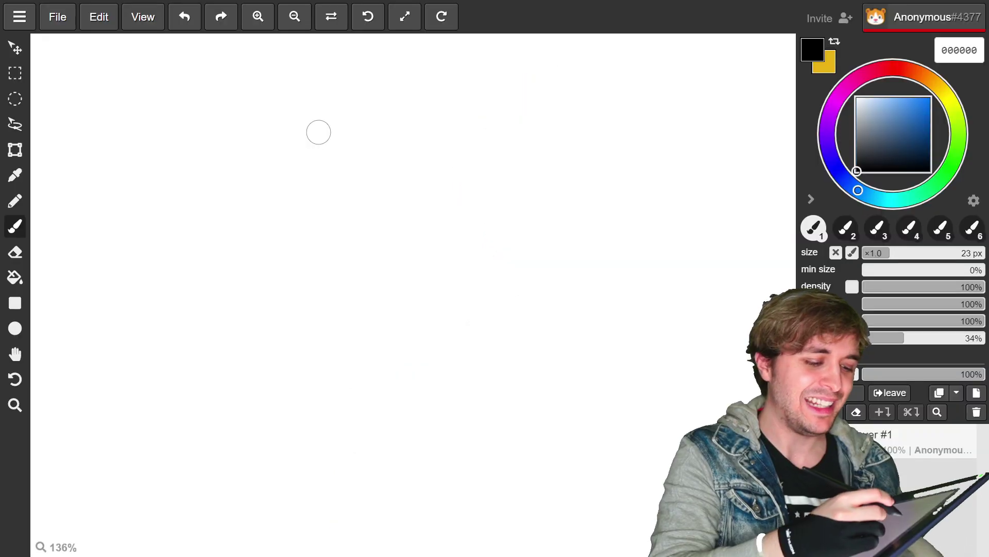
# Draw a large black oval head with two dot eyes and a curved smile, using the 23 px brush.
pyautogui.moveTo(399, 113)
pyautogui.mouseDown()
pyautogui.moveTo(251, 243)
pyautogui.moveTo(514, 308)
pyautogui.mouseUp()
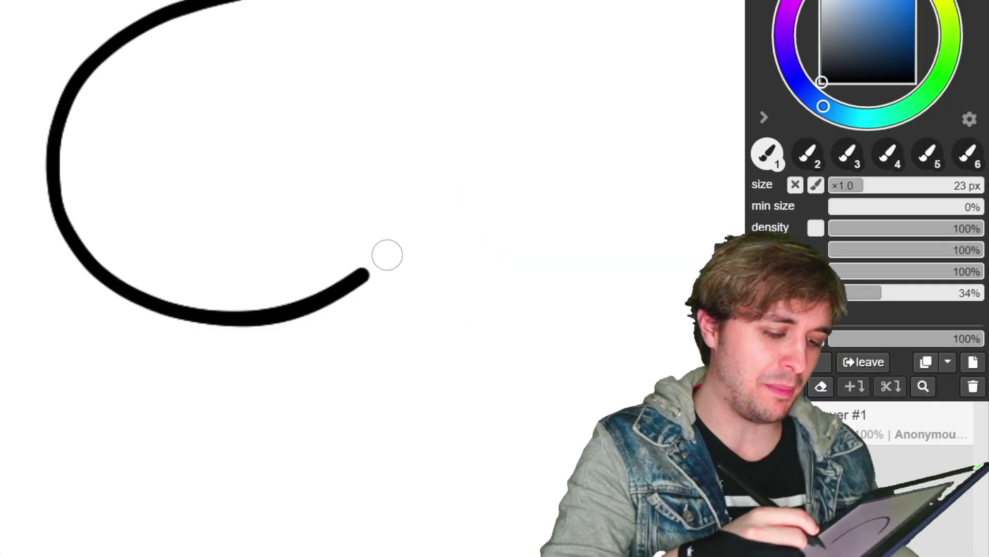
pyautogui.moveTo(387, 254); pyautogui.dragTo(260, 1)
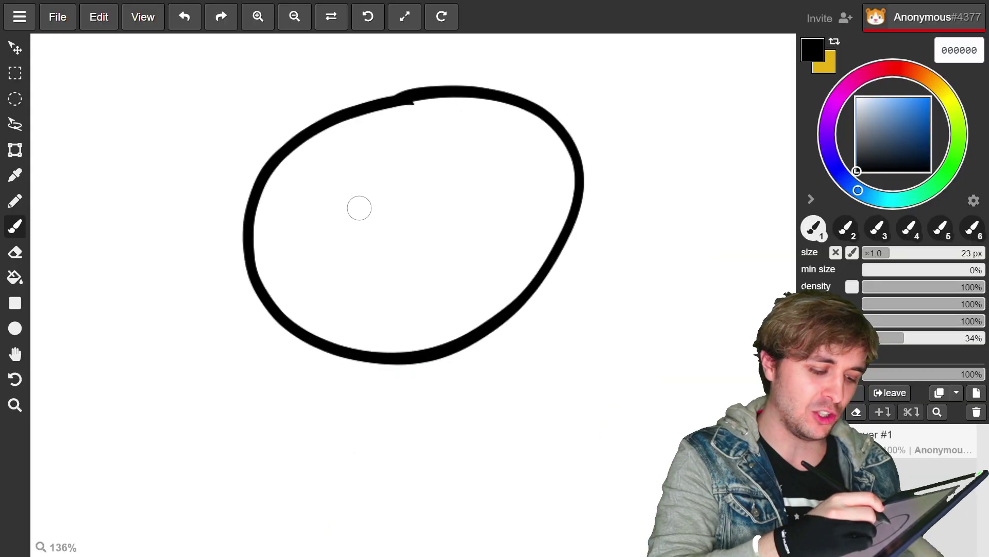
pyautogui.click(350, 231)
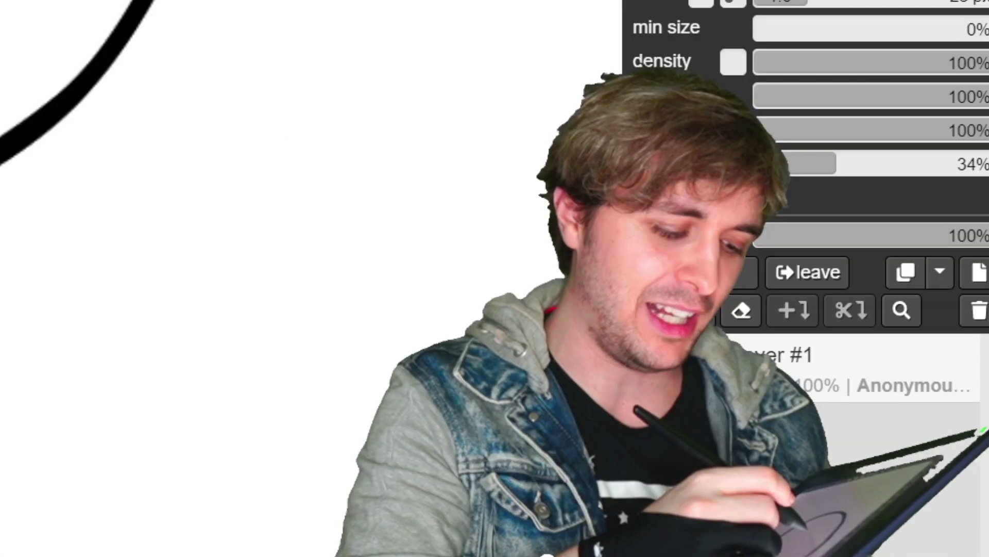
pyautogui.click(456, 220)
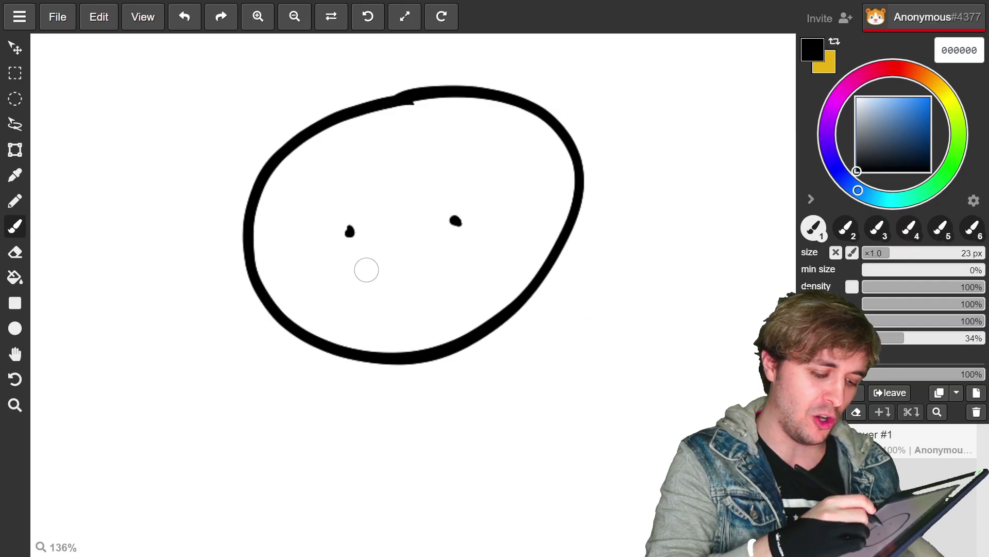
pyautogui.moveTo(367, 269); pyautogui.dragTo(441, 255)
# Add two curved hair strands and a stick body to the head, and clear the canvas.
pyautogui.moveTo(336, 90); pyautogui.dragTo(391, 128)
pyautogui.moveTo(390, 123); pyautogui.dragTo(444, 66)
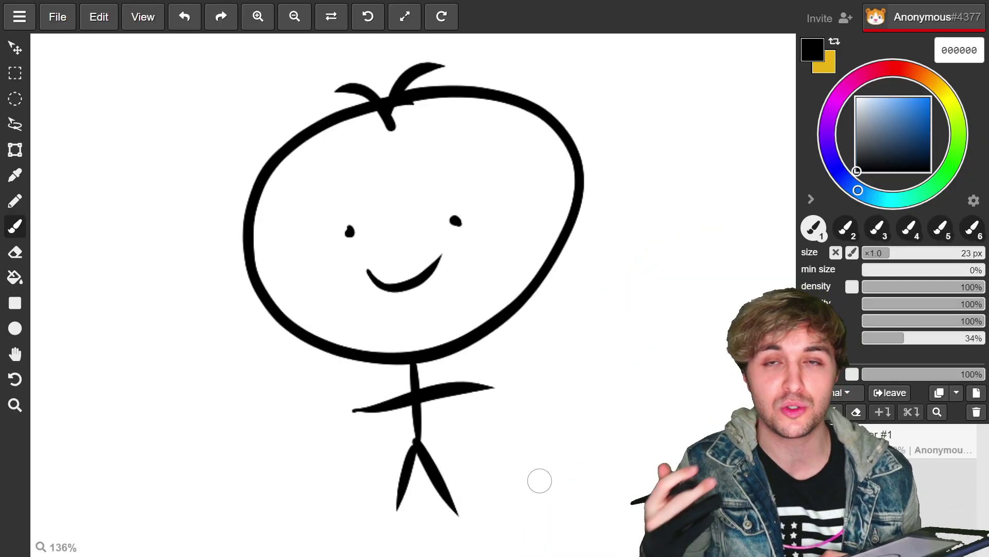
pyautogui.click(57, 17)
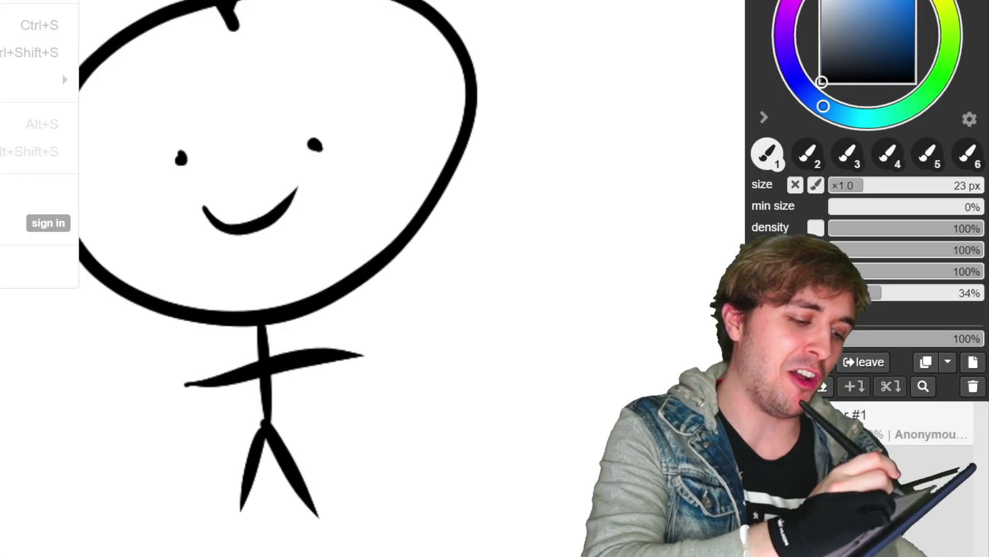
pyautogui.press('Escape')
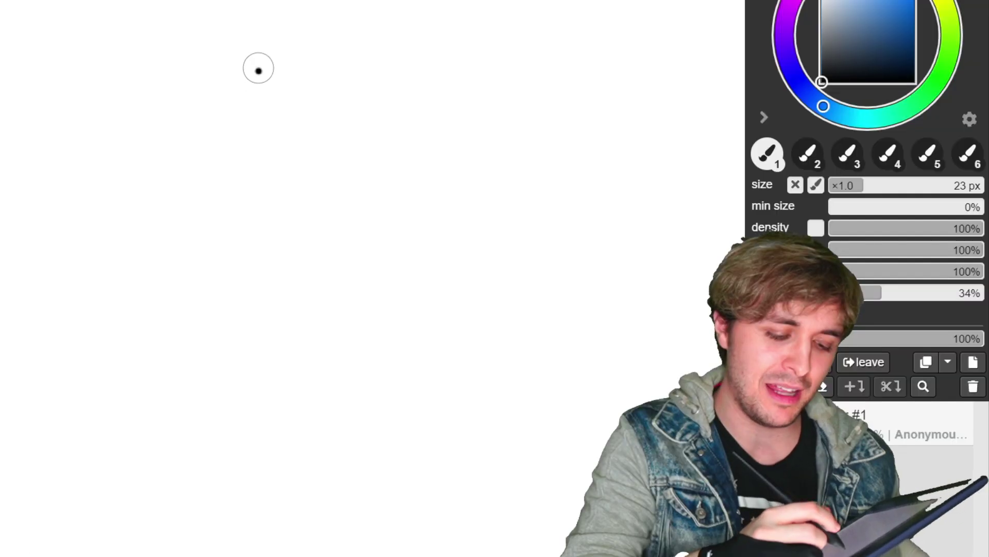
# Draw a large black apple outline with a notched base, a stem and a leaf.
pyautogui.moveTo(415, 163); pyautogui.dragTo(325, 117)
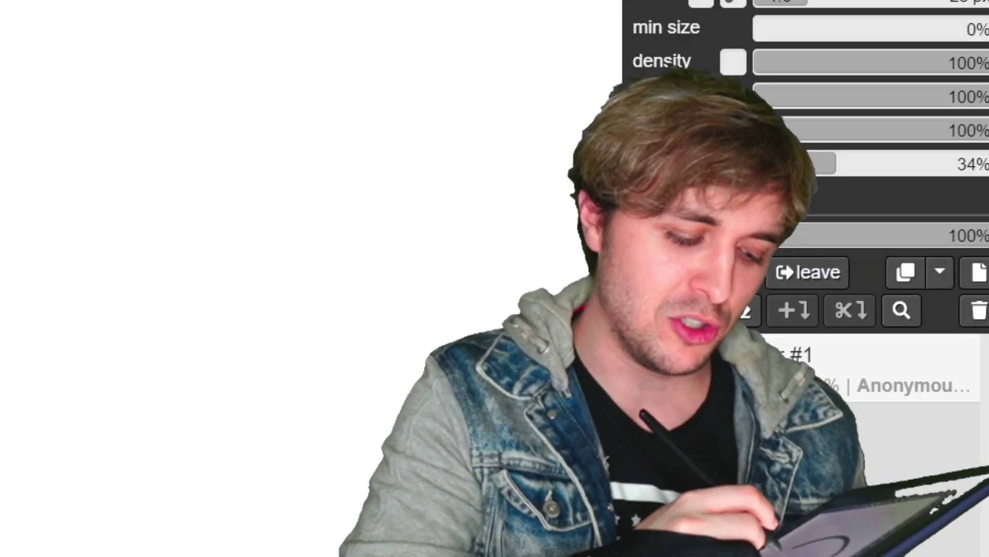
pyautogui.moveTo(321, 469); pyautogui.dragTo(416, 465)
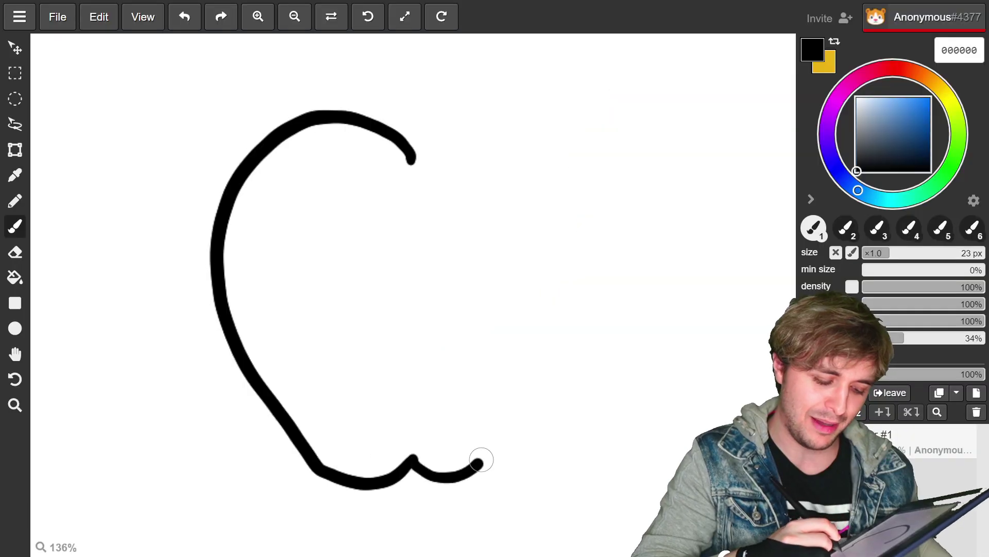
pyautogui.moveTo(481, 460)
pyautogui.mouseDown()
pyautogui.moveTo(586, 264)
pyautogui.moveTo(580, 134)
pyautogui.moveTo(518, 99)
pyautogui.moveTo(405, 142)
pyautogui.moveTo(398, 49)
pyautogui.moveTo(411, 147)
pyautogui.mouseUp()
pyautogui.moveTo(433, 64); pyautogui.dragTo(479, 39)
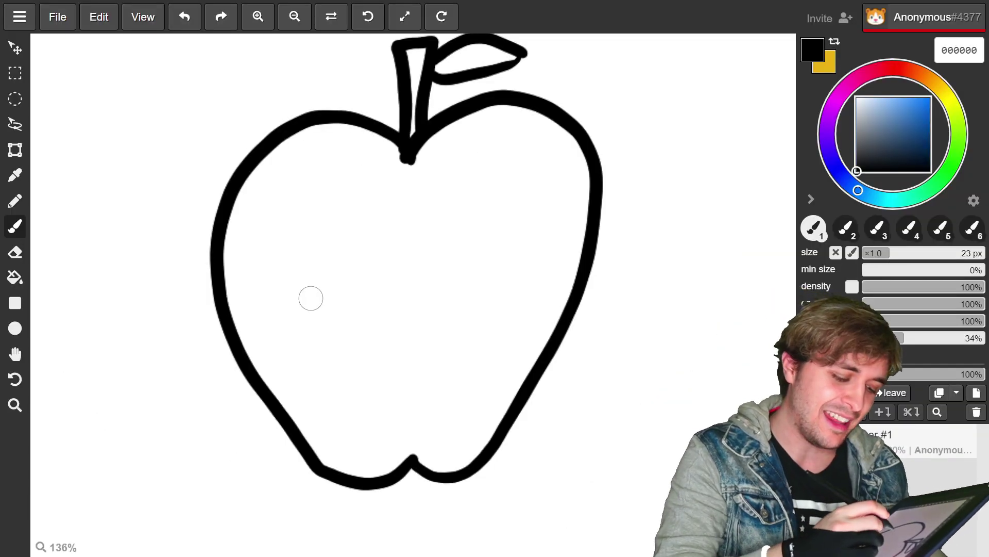
# Draw two round eyes with uneven pupils and a small smile on the apple.
pyautogui.moveTo(309, 285)
pyautogui.mouseDown()
pyautogui.moveTo(272, 308)
pyautogui.moveTo(308, 282)
pyautogui.mouseUp()
pyautogui.moveTo(492, 272)
pyautogui.mouseDown()
pyautogui.moveTo(464, 332)
pyautogui.moveTo(501, 270)
pyautogui.mouseUp()
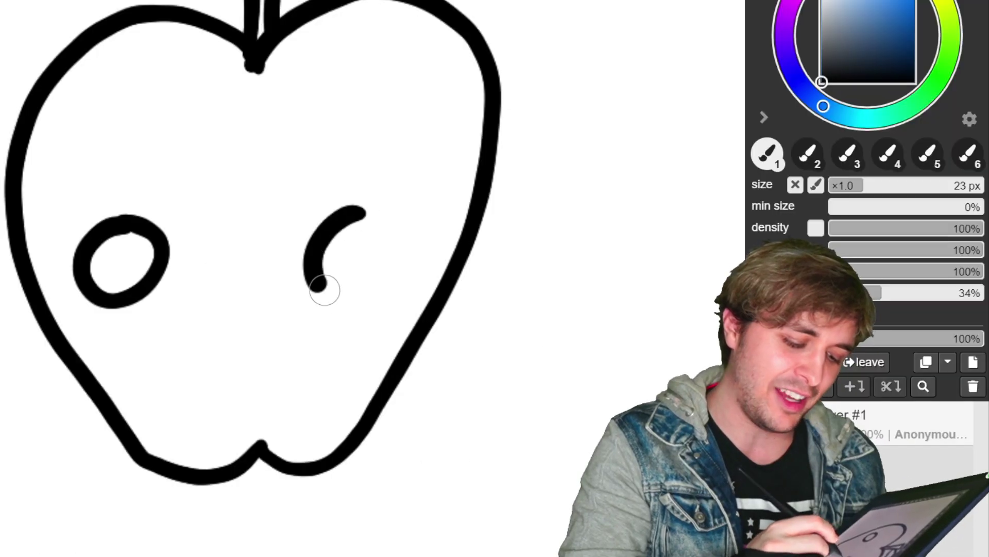
pyautogui.moveTo(372, 209); pyautogui.dragTo(384, 211)
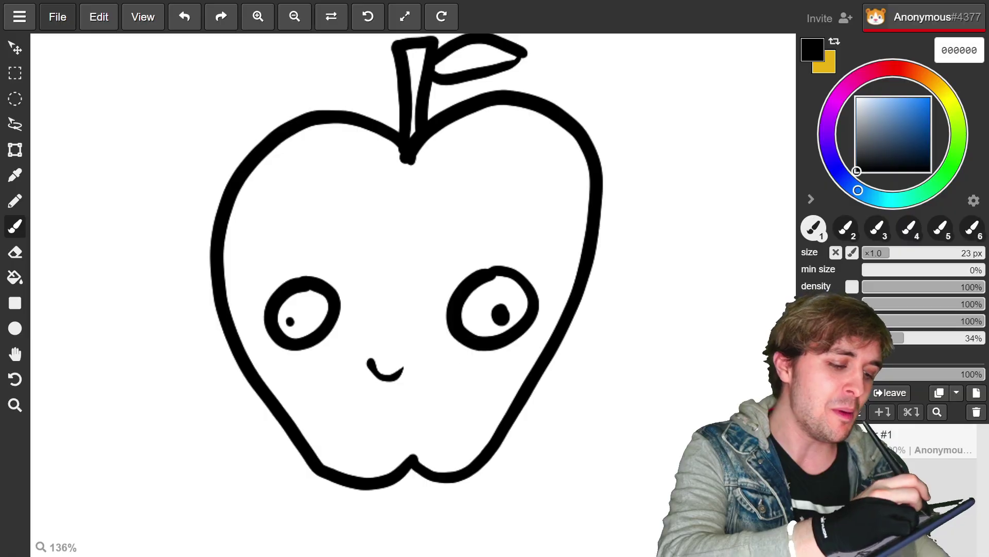
# Clear the apple drawing from the canvas.
pyautogui.click(63, 18)
pyautogui.click(98, 73)
pyautogui.press('Delete')
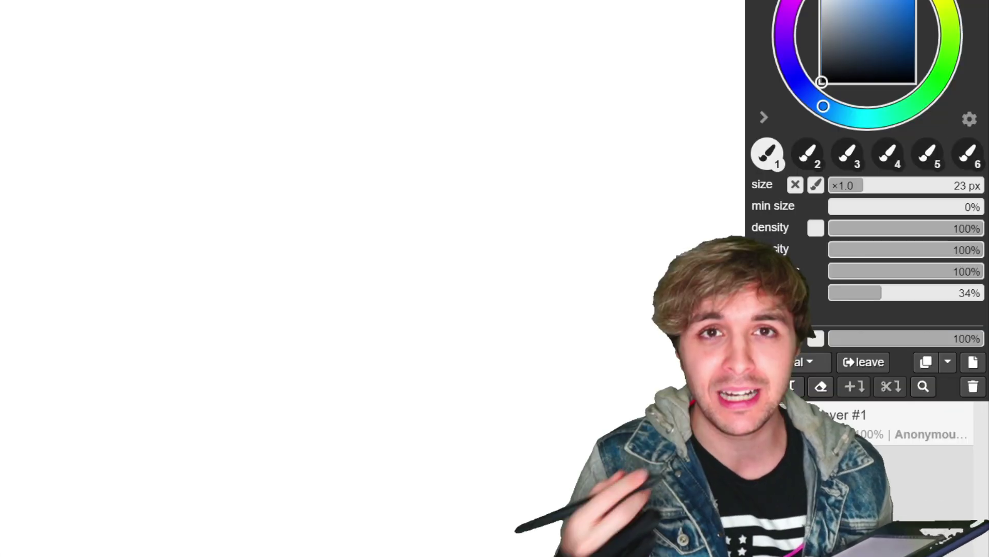
# Draw a lumpy potato-shaped character in black with one large eye, one small eye, dot pupils and a small smile.
pyautogui.moveTo(260, 301)
pyautogui.mouseDown()
pyautogui.moveTo(378, 75)
pyautogui.moveTo(536, 83)
pyautogui.moveTo(553, 208)
pyautogui.mouseUp()
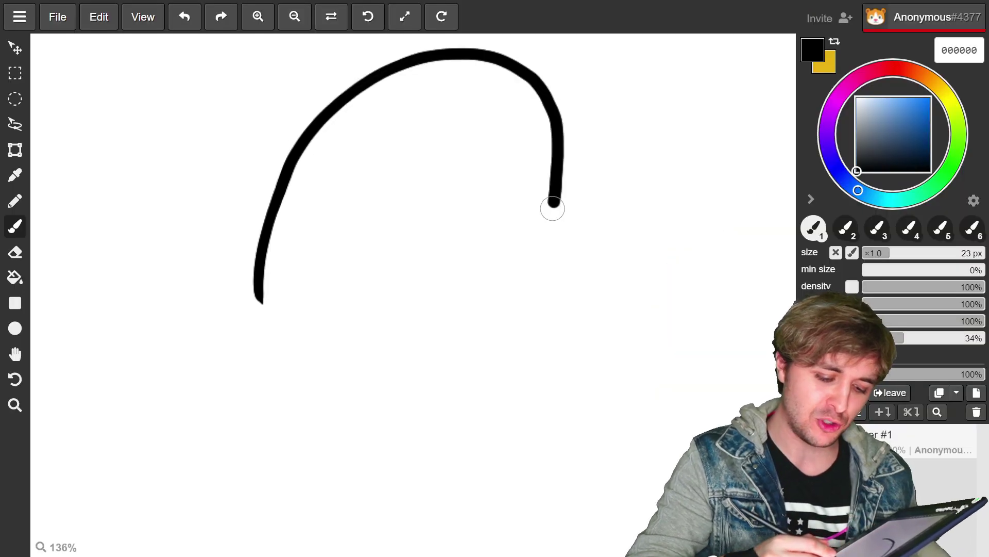
pyautogui.moveTo(587, 264)
pyautogui.mouseDown()
pyautogui.moveTo(594, 388)
pyautogui.moveTo(540, 457)
pyautogui.moveTo(460, 490)
pyautogui.moveTo(256, 282)
pyautogui.mouseUp()
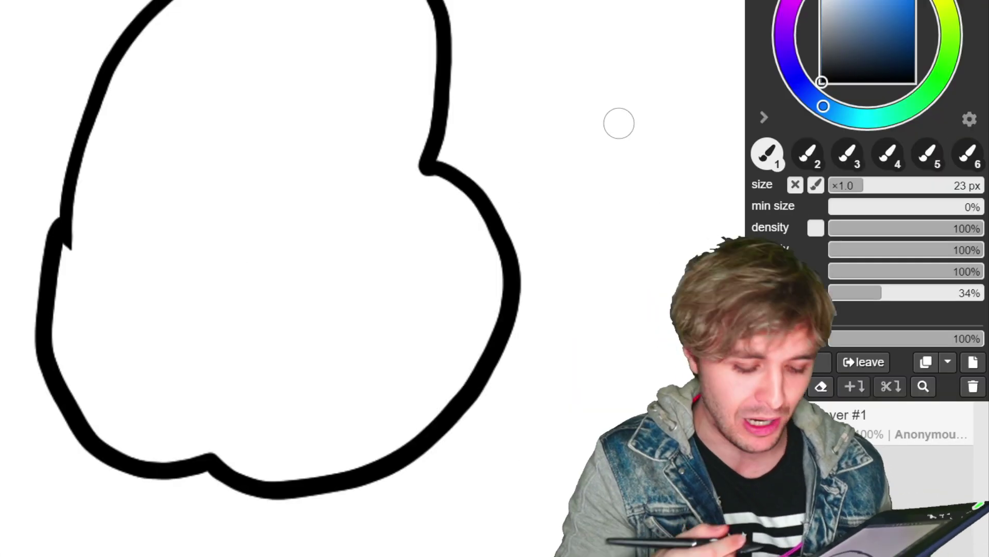
pyautogui.moveTo(353, 280); pyautogui.dragTo(319, 299)
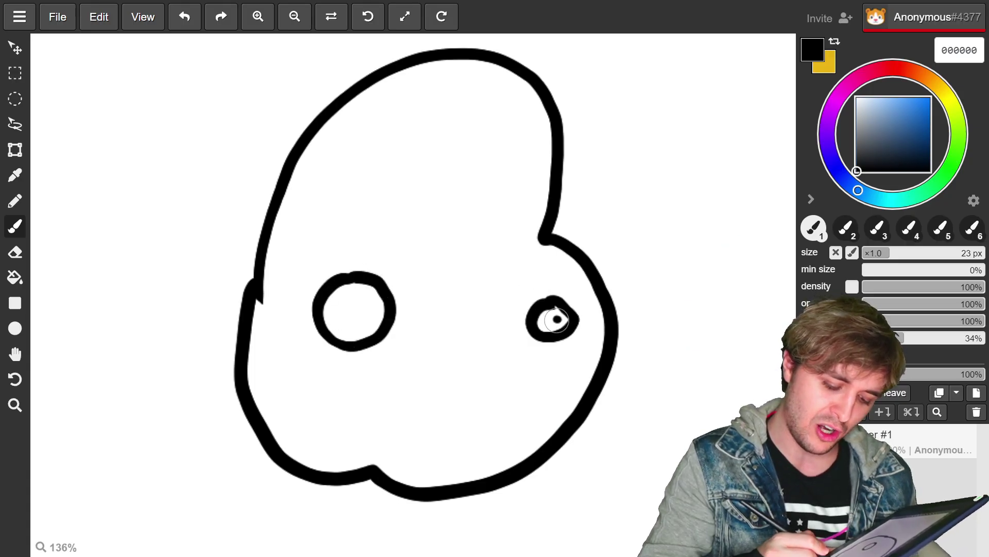
pyautogui.click(333, 319)
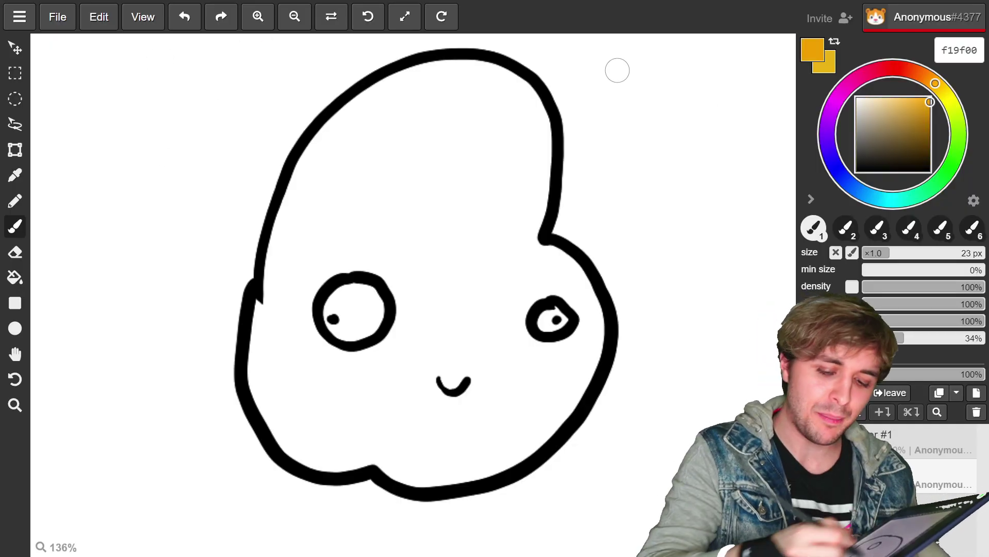
# Paint the character's whole body orange f19f00 on the layer below the outline, enlarging the brush to 65 px.
pyautogui.moveTo(565, 283)
pyautogui.mouseDown()
pyautogui.moveTo(541, 266)
pyautogui.moveTo(581, 333)
pyautogui.moveTo(569, 366)
pyautogui.moveTo(535, 440)
pyautogui.moveTo(484, 467)
pyautogui.moveTo(411, 440)
pyautogui.moveTo(444, 380)
pyautogui.moveTo(413, 339)
pyautogui.mouseUp()
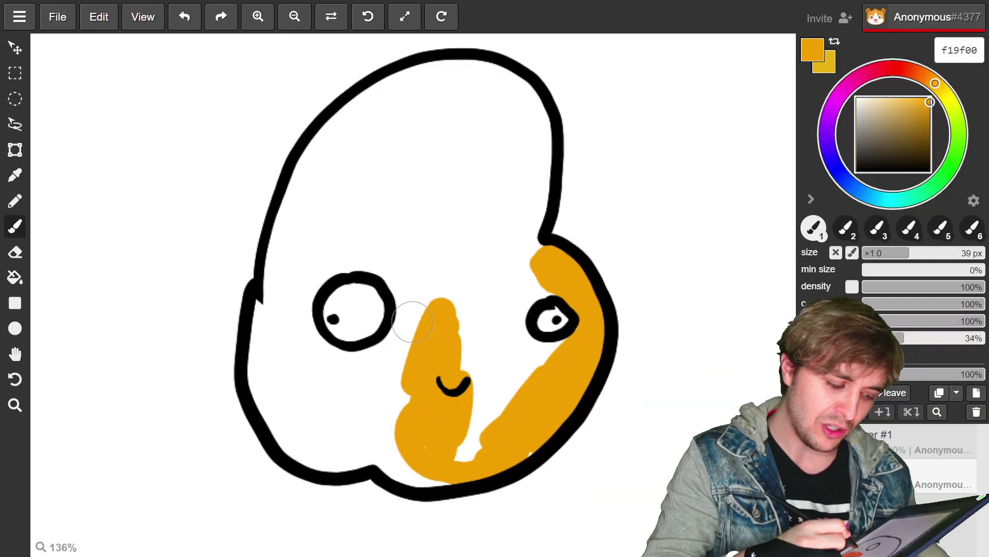
pyautogui.click(941, 253)
pyautogui.moveTo(476, 250)
pyautogui.mouseDown()
pyautogui.moveTo(510, 351)
pyautogui.moveTo(523, 216)
pyautogui.moveTo(515, 198)
pyautogui.mouseUp()
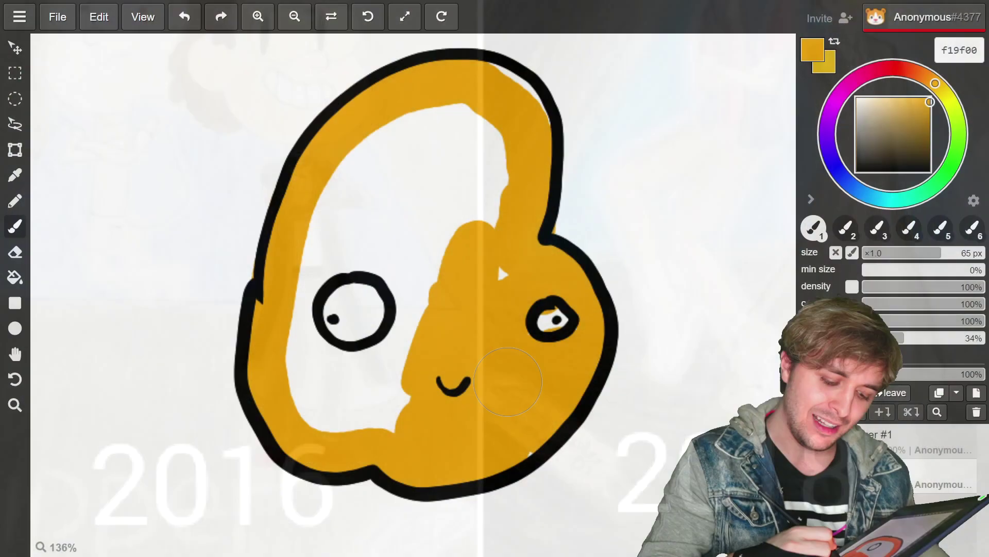
pyautogui.moveTo(489, 219); pyautogui.dragTo(510, 77)
pyautogui.moveTo(392, 0)
pyautogui.mouseDown()
pyautogui.moveTo(417, 28)
pyautogui.moveTo(170, 110)
pyautogui.moveTo(126, 258)
pyautogui.moveTo(129, 336)
pyautogui.mouseUp()
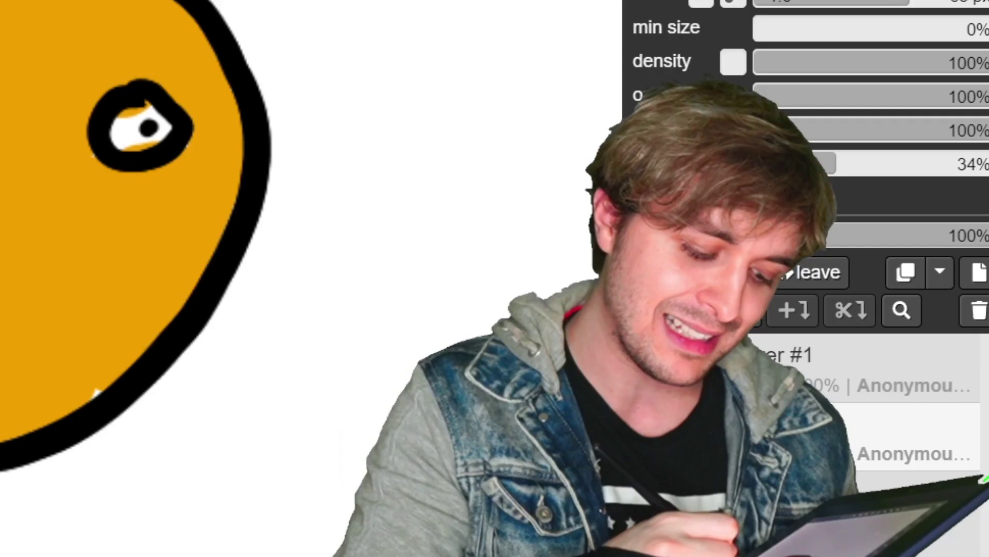
# Paint light tan patches around both eyes, the mouth and along the side edges of the orange body.
pyautogui.moveTo(418, 321)
pyautogui.mouseDown()
pyautogui.moveTo(407, 331)
pyautogui.moveTo(415, 260)
pyautogui.moveTo(361, 227)
pyautogui.moveTo(357, 252)
pyautogui.mouseUp()
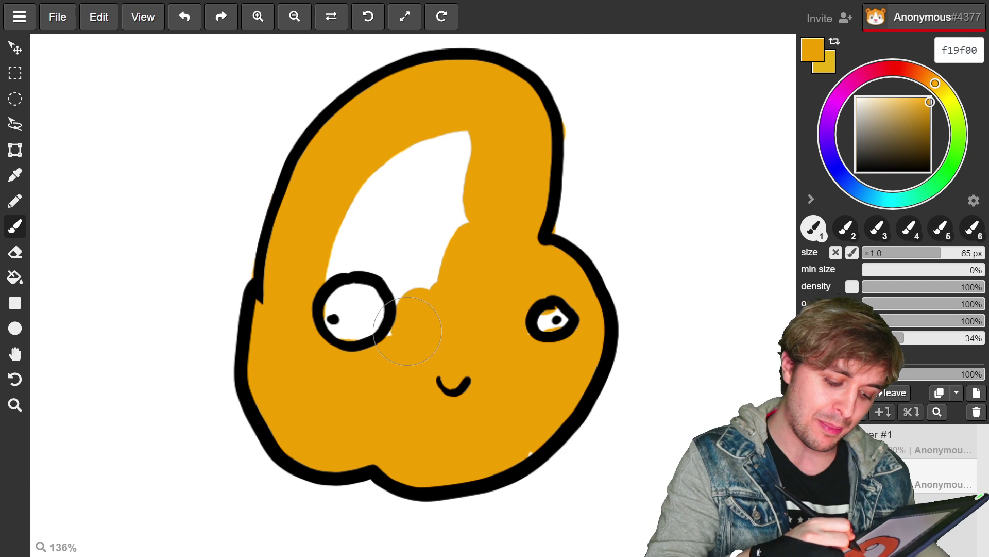
pyautogui.moveTo(413, 278)
pyautogui.mouseDown()
pyautogui.moveTo(454, 160)
pyautogui.moveTo(453, 266)
pyautogui.moveTo(380, 203)
pyautogui.mouseUp()
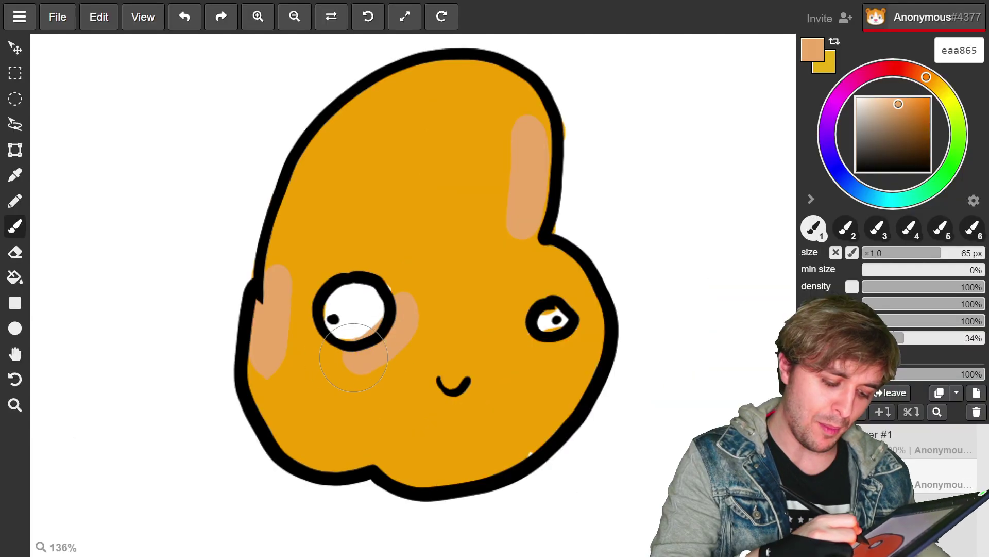
pyautogui.moveTo(438, 392); pyautogui.dragTo(466, 399)
pyautogui.moveTo(521, 337); pyautogui.dragTo(536, 343)
pyautogui.moveTo(404, 81)
pyautogui.mouseDown()
pyautogui.moveTo(335, 140)
pyautogui.moveTo(306, 206)
pyautogui.mouseUp()
# Paint brown 5e4c39 shadows beneath both eyes with the 65 px brush, and try shading the mouth at 30 px.
pyautogui.click(883, 153)
pyautogui.click(882, 157)
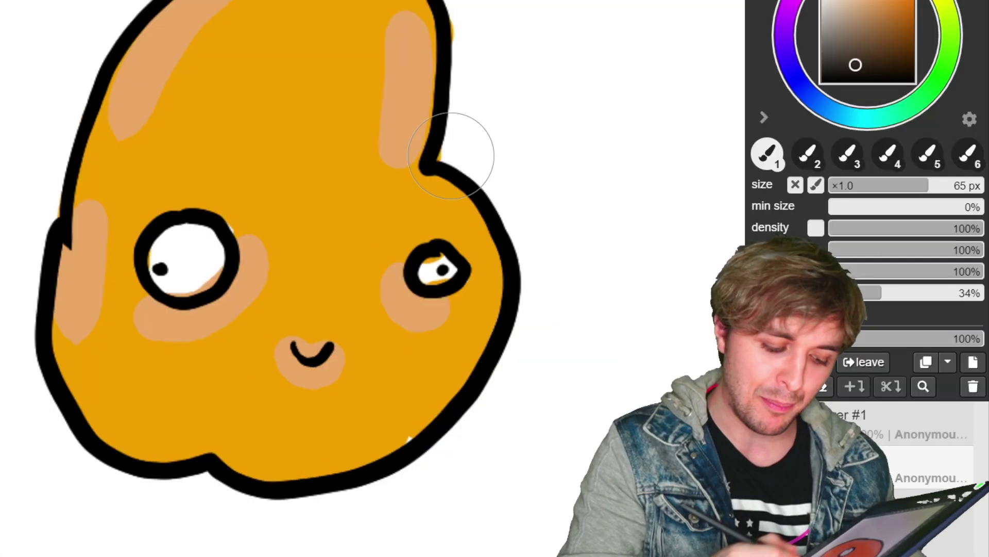
pyautogui.moveTo(328, 322); pyautogui.dragTo(381, 327)
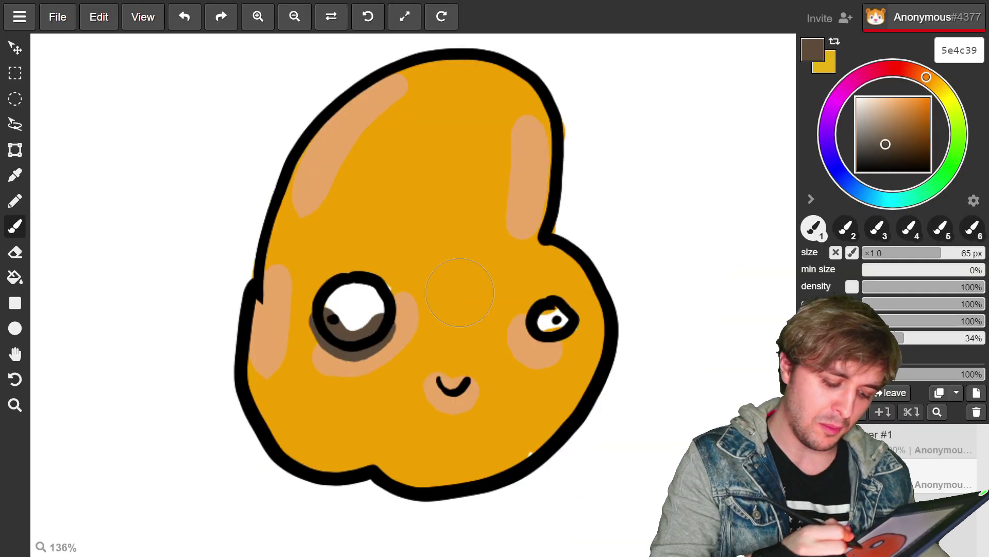
pyautogui.moveTo(556, 311)
pyautogui.mouseDown()
pyautogui.moveTo(534, 330)
pyautogui.moveTo(560, 325)
pyautogui.mouseUp()
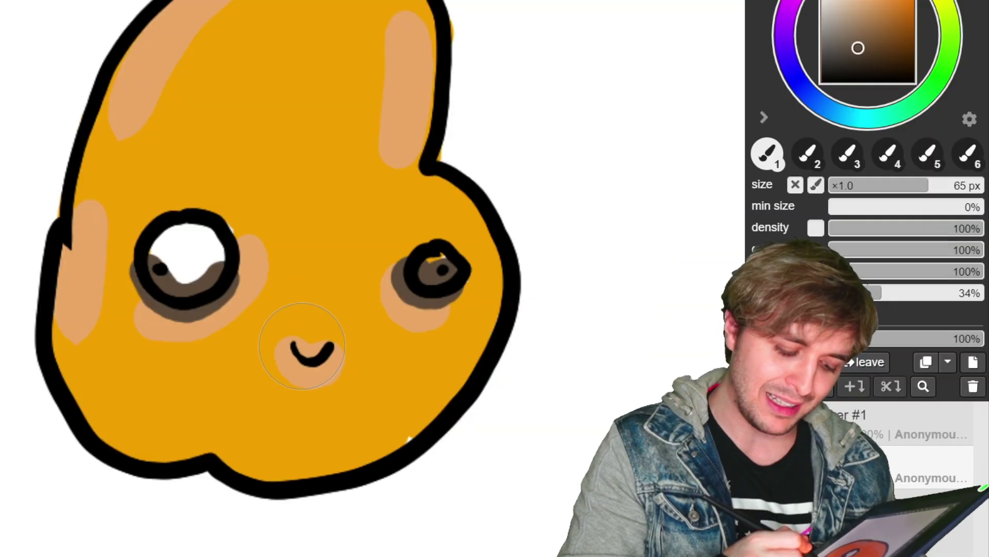
pyautogui.moveTo(439, 379); pyautogui.dragTo(449, 390)
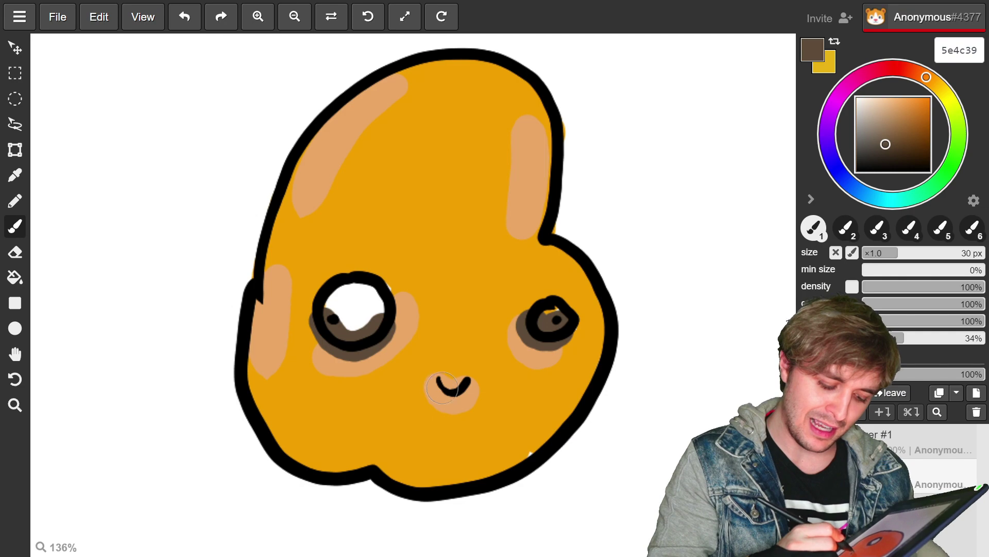
pyautogui.moveTo(465, 386)
pyautogui.mouseDown()
pyautogui.moveTo(458, 395)
pyautogui.moveTo(440, 387)
pyautogui.mouseUp()
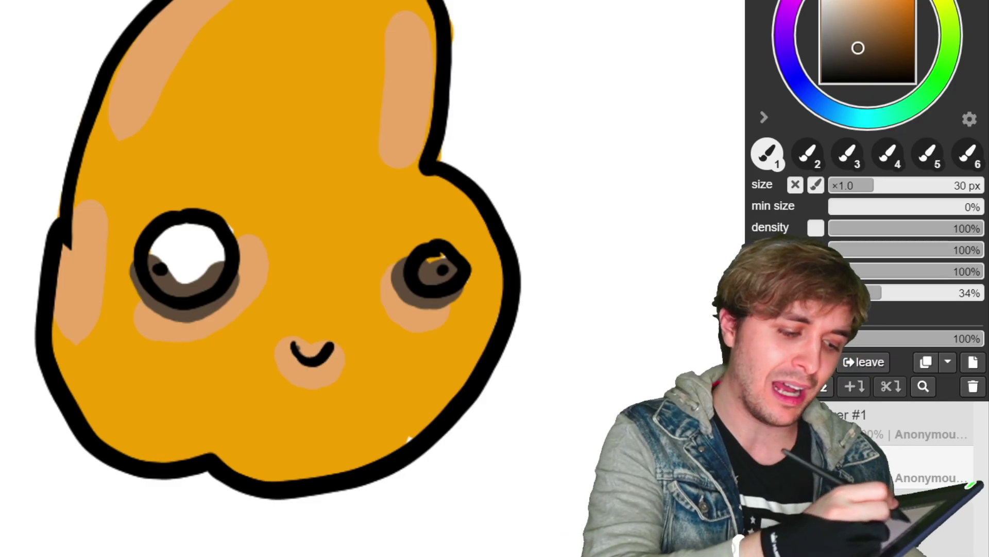
# Add thin curved light highlights along the body and face with a 17 px brush, and repaint the eye whites in ffffff.
pyautogui.moveTo(874, 185); pyautogui.dragTo(854, 185)
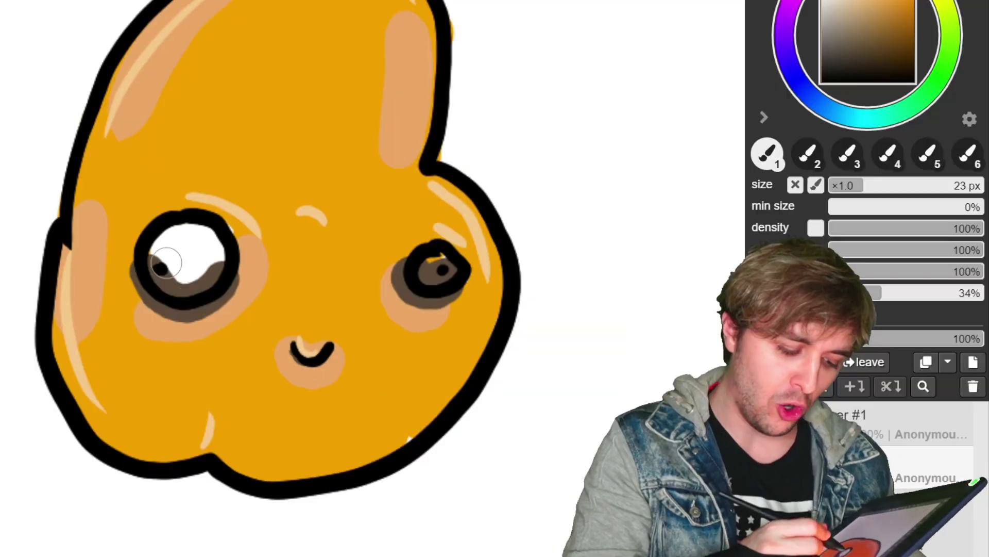
pyautogui.moveTo(342, 320)
pyautogui.mouseDown()
pyautogui.moveTo(329, 306)
pyautogui.moveTo(343, 335)
pyautogui.moveTo(376, 323)
pyautogui.mouseUp()
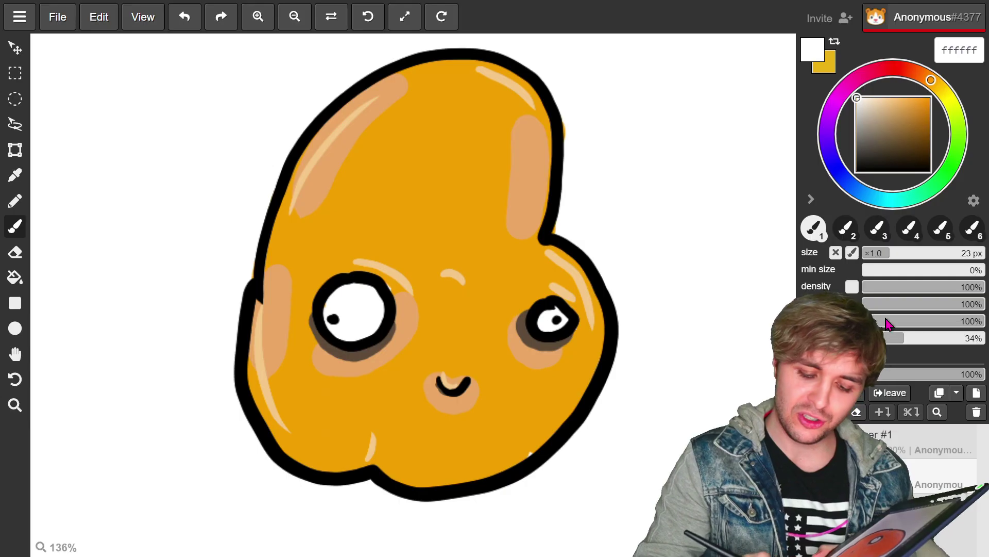
# Clean up the inside of the smaller eye with a 20 px eraser, undoing the last unwanted stroke.
pyautogui.click(15, 251)
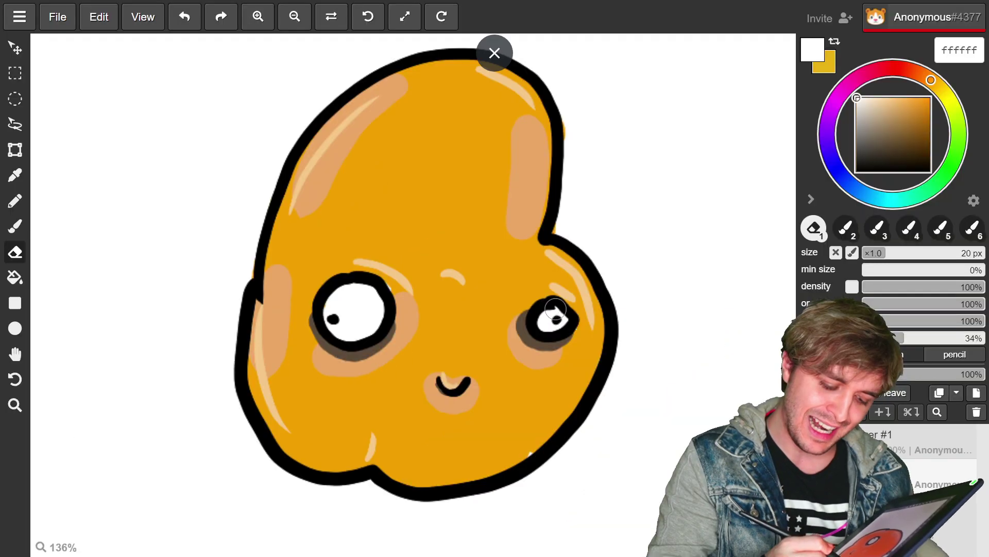
pyautogui.hotkey('ctrl', 'z')
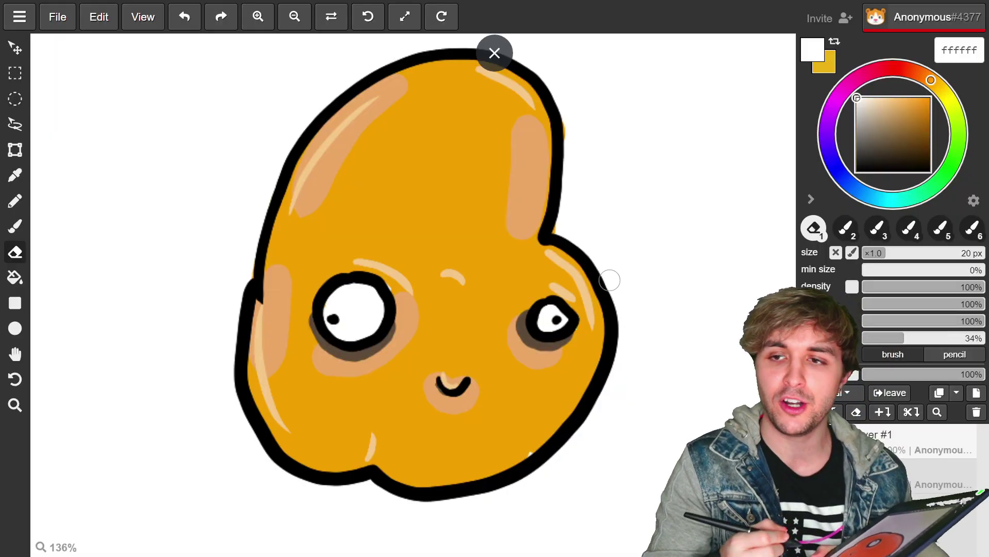
# Draw a small curved sprout with a leaf on the character's upper head using a black 9 px brush on Layer #1.
pyautogui.press('b')
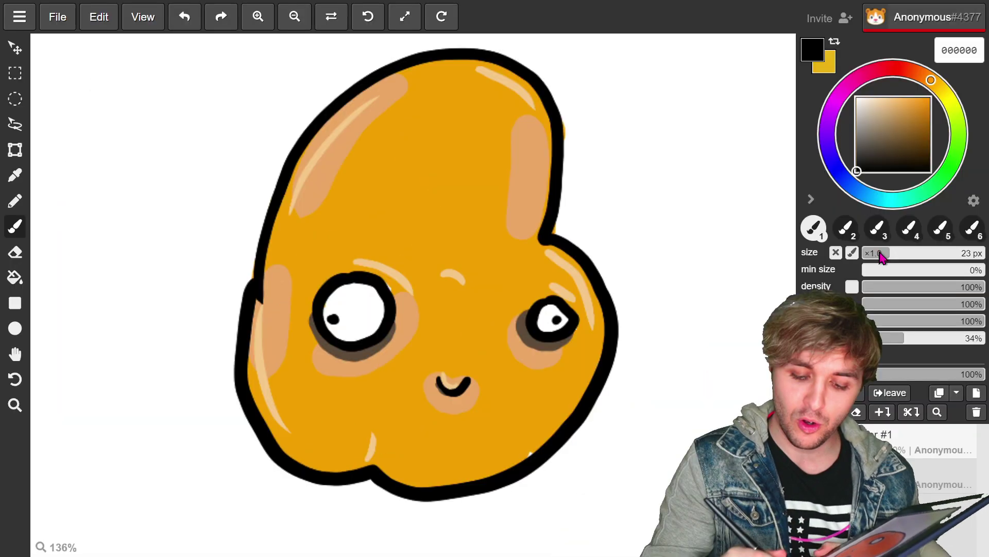
pyautogui.moveTo(880, 256); pyautogui.dragTo(875, 255)
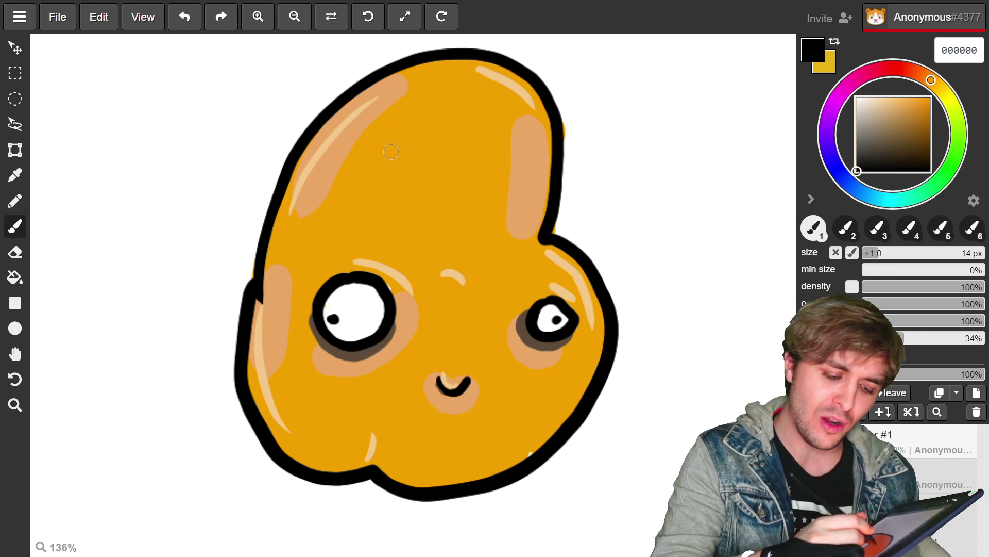
pyautogui.moveTo(878, 253); pyautogui.dragTo(873, 253)
pyautogui.moveTo(380, 146); pyautogui.dragTo(392, 132)
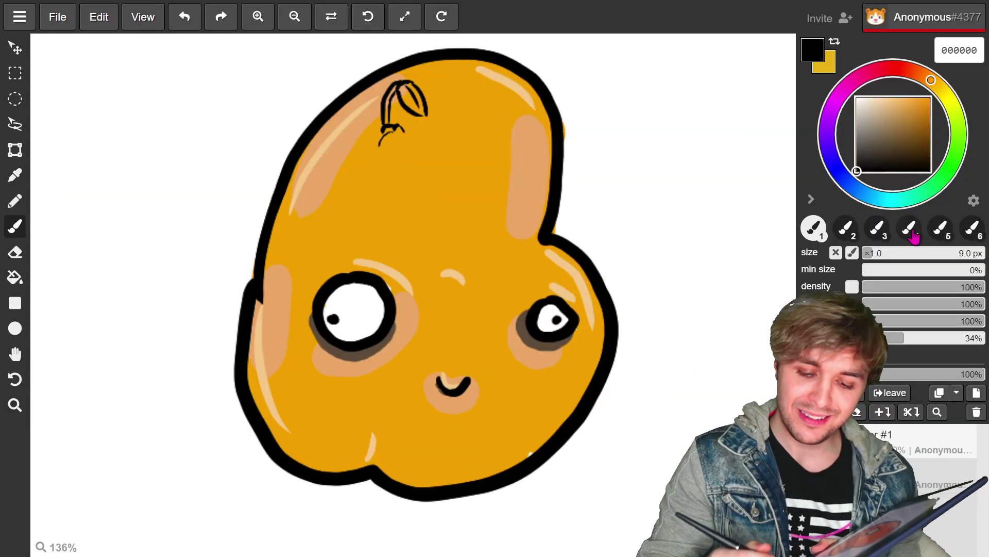
# Colour the sprout's stem and leaf in shades of green, including 267200, and its base in cream with a 9 px brush.
pyautogui.moveTo(902, 101); pyautogui.dragTo(876, 98)
pyautogui.moveTo(397, 129); pyautogui.dragTo(387, 137)
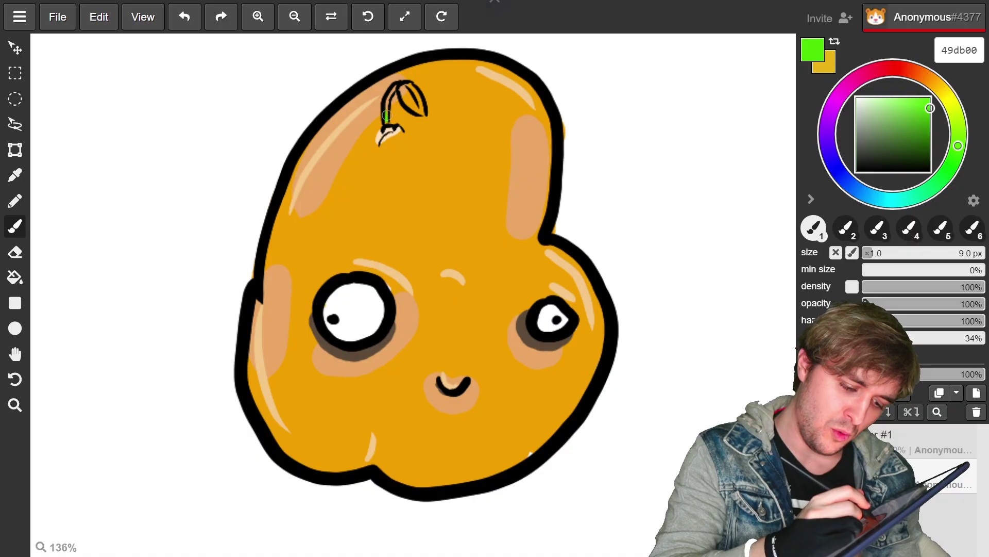
pyautogui.moveTo(387, 122); pyautogui.dragTo(387, 104)
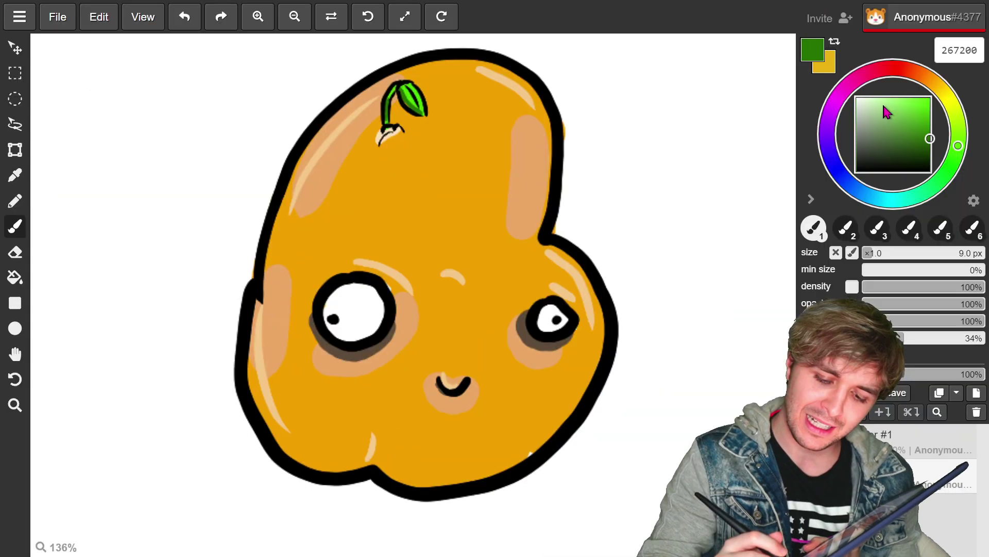
pyautogui.click(884, 109)
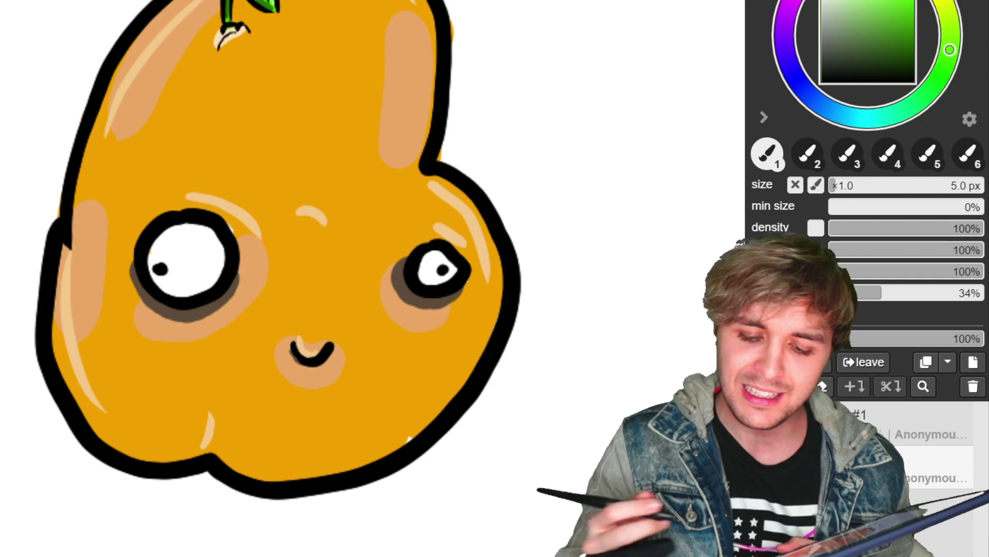
# Draw small curved bump marks across the potato's body with a 5 px brush in 8c6800, undoing the stray stroke at the mouth.
pyautogui.moveTo(356, 12); pyautogui.dragTo(377, 26)
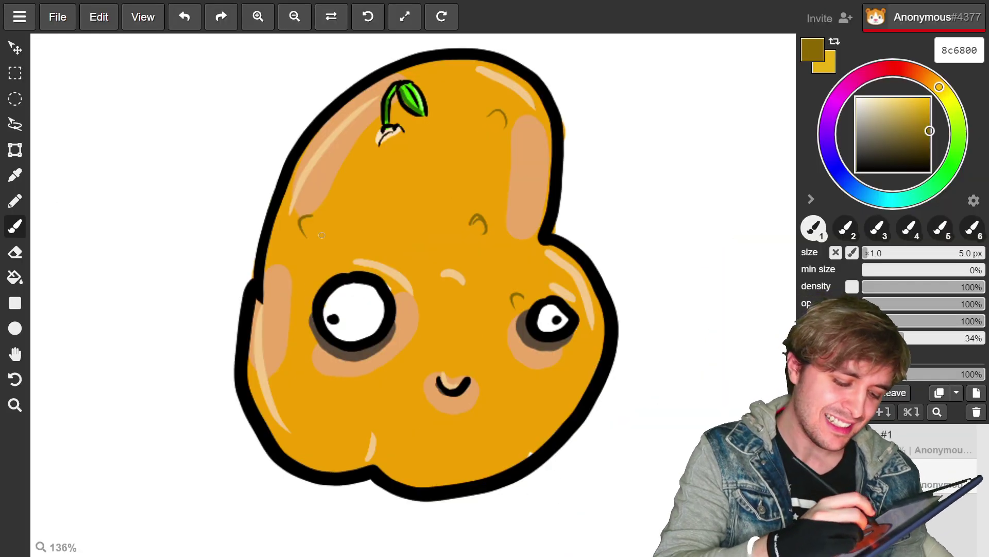
pyautogui.moveTo(319, 391); pyautogui.dragTo(338, 405)
pyautogui.moveTo(404, 426); pyautogui.dragTo(420, 415)
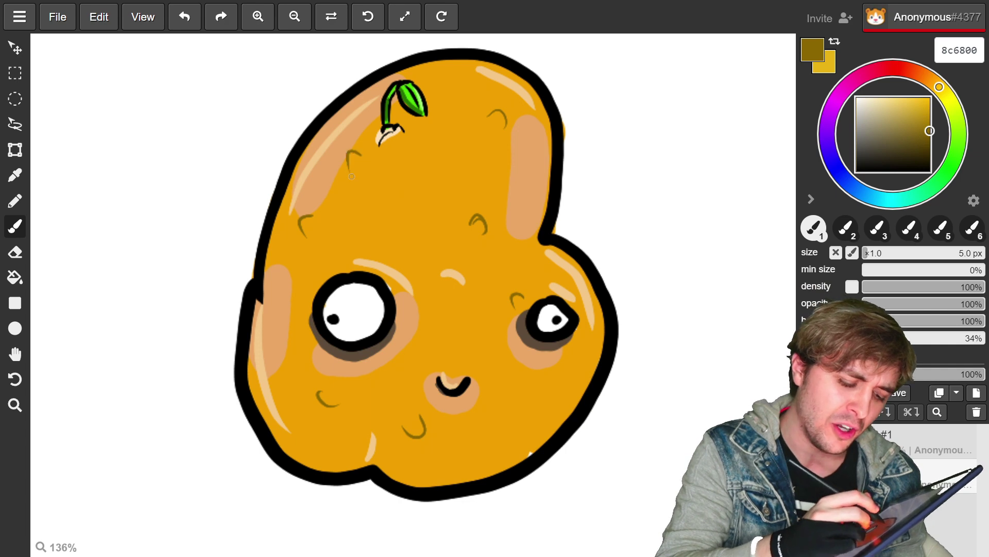
pyautogui.moveTo(348, 156); pyautogui.dragTo(349, 170)
pyautogui.moveTo(446, 158); pyautogui.dragTo(466, 156)
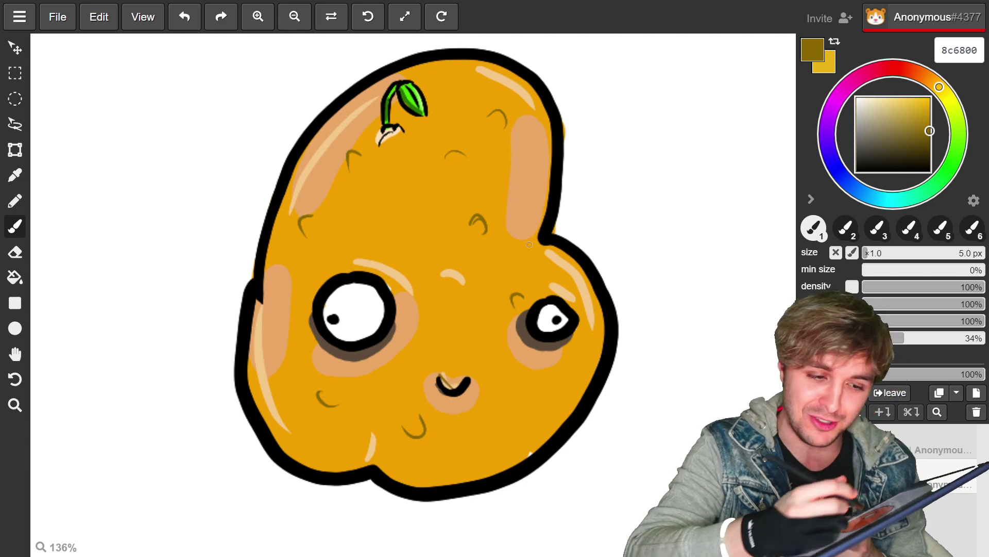
pyautogui.click(188, 20)
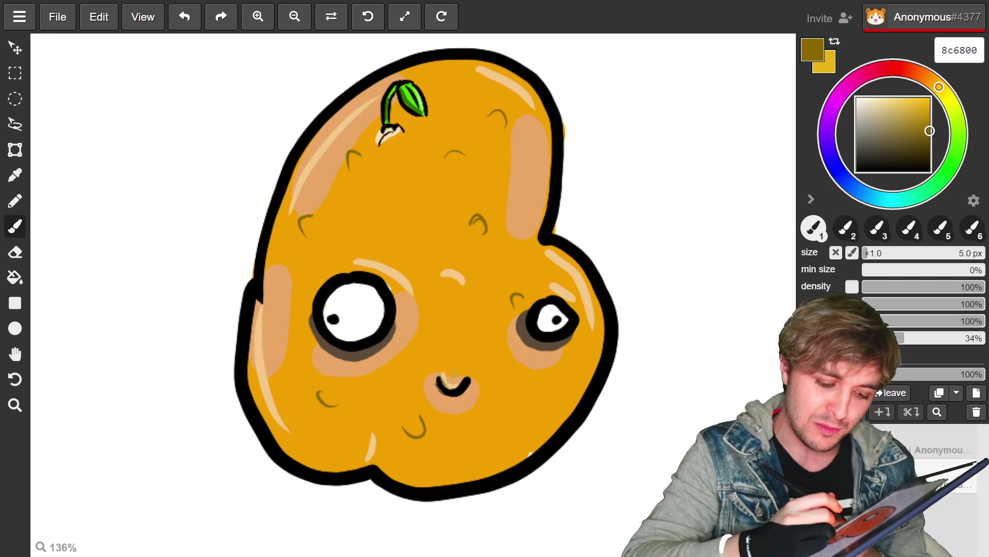